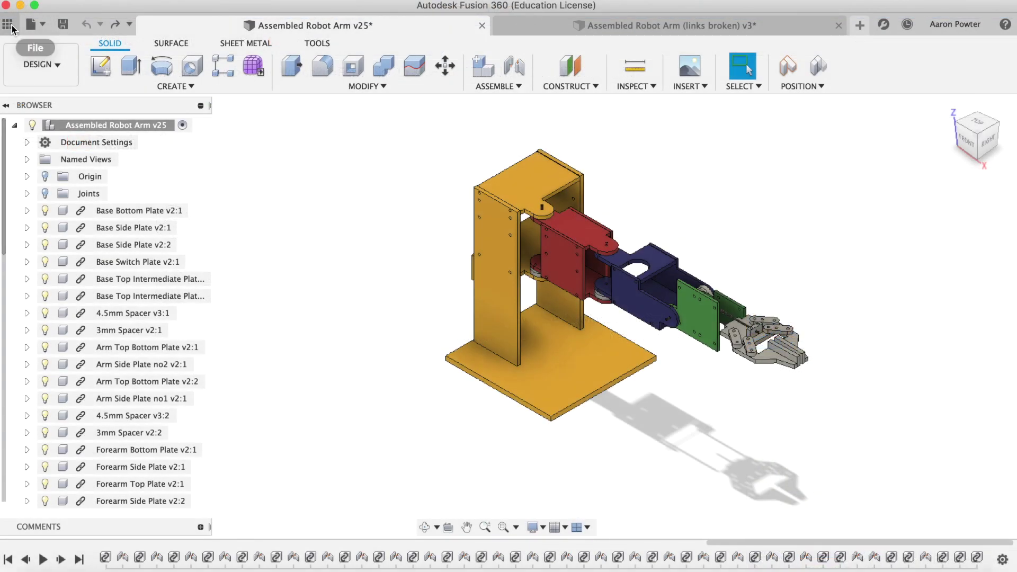
Drag the gripper to swing the red, blue and green links into a new pose
{"action": "left_click", "coordinate": [9, 25]}
{"action": "left_click_drag", "start_coordinate": [270, 161], "coordinate": [269, 490]}
{"action": "left_click", "coordinate": [271, 20]}
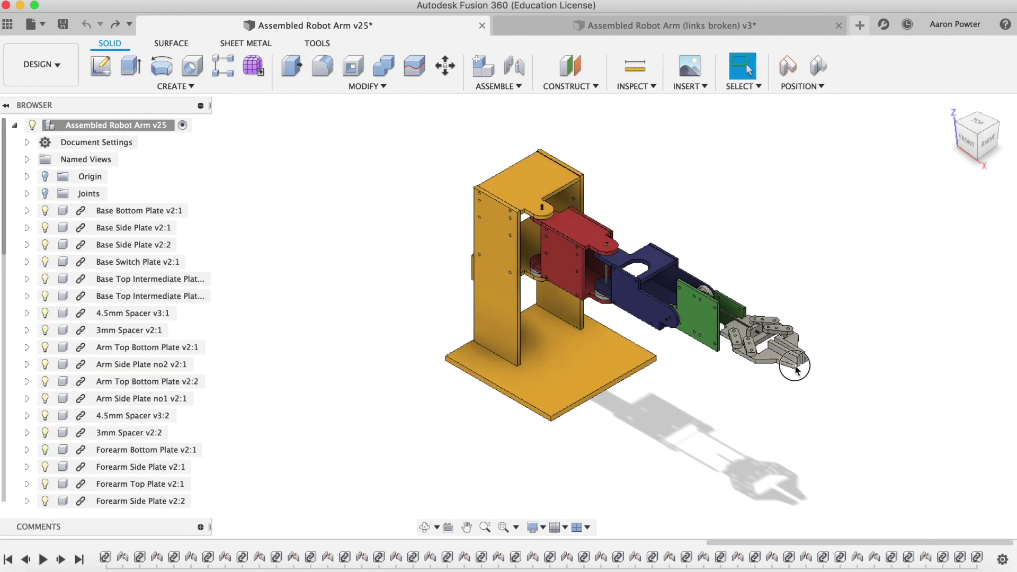
{"action": "left_click_drag", "start_coordinate": [794, 370], "coordinate": [546, 127]}
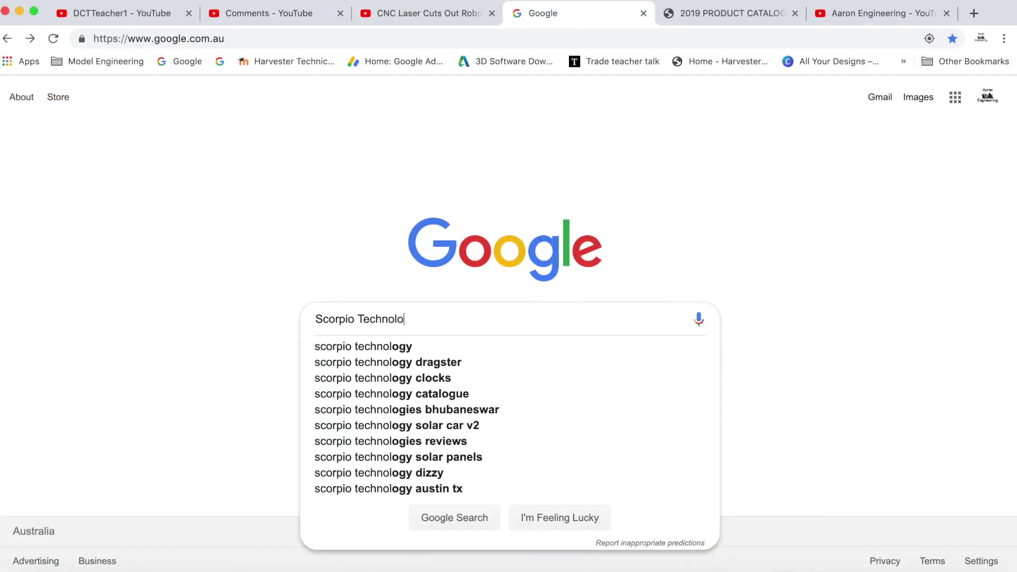
Search Google for Scorpio Technology and open its 2019 Product Catalogue showing the Robot Arm Kit
{"action": "type", "text": "gy"}
{"action": "key", "text": "Return"}
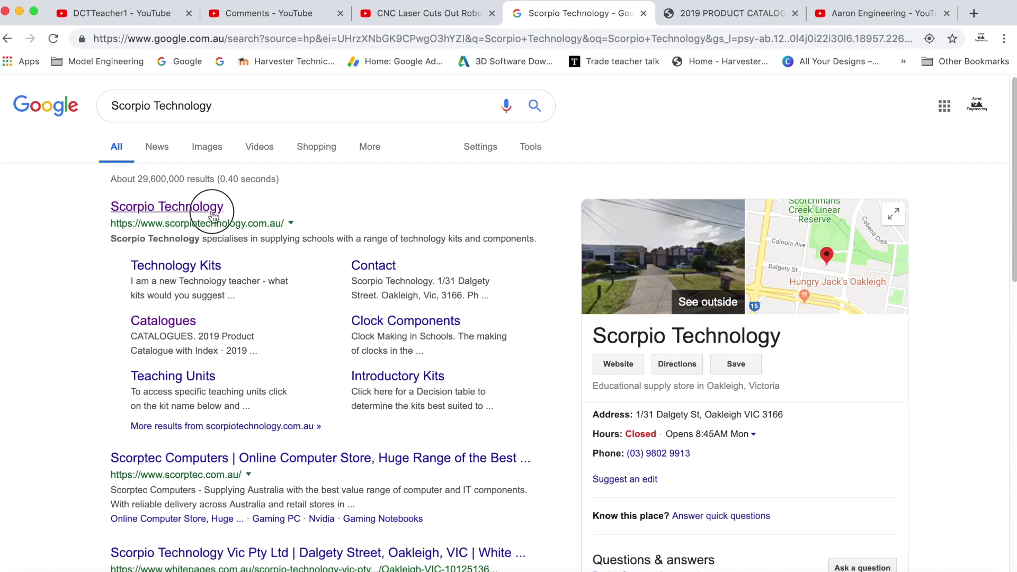
{"action": "scroll", "coordinate": [211, 196], "scroll_direction": "down", "scroll_amount": 10}
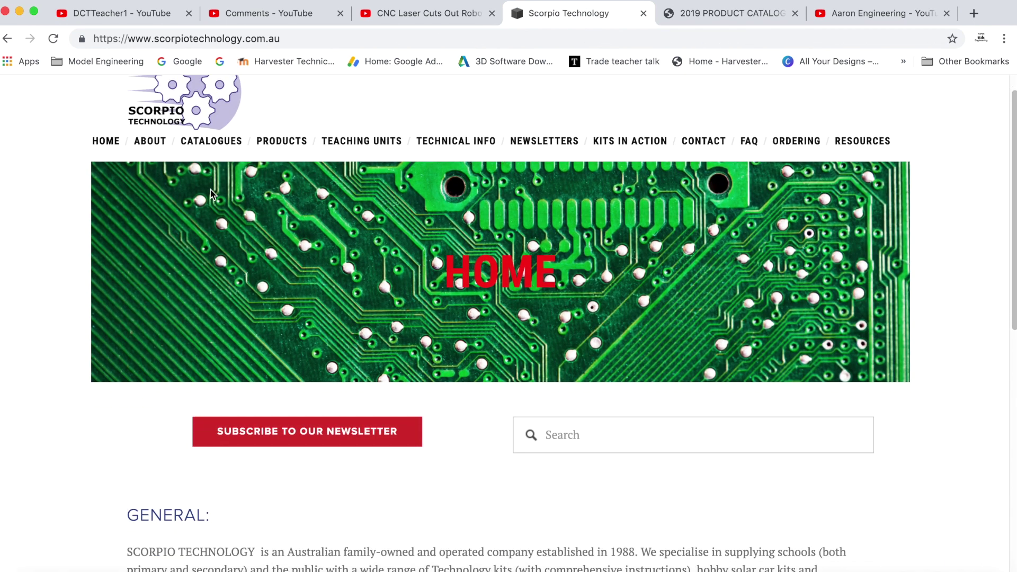
{"action": "scroll", "coordinate": [211, 197], "scroll_direction": "up", "scroll_amount": 10}
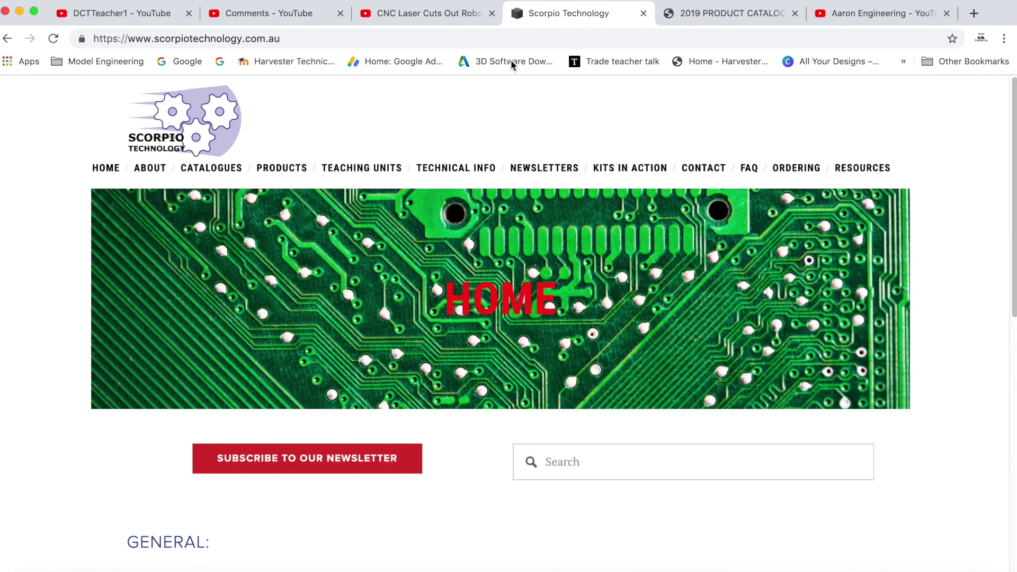
{"action": "left_click", "coordinate": [699, 17]}
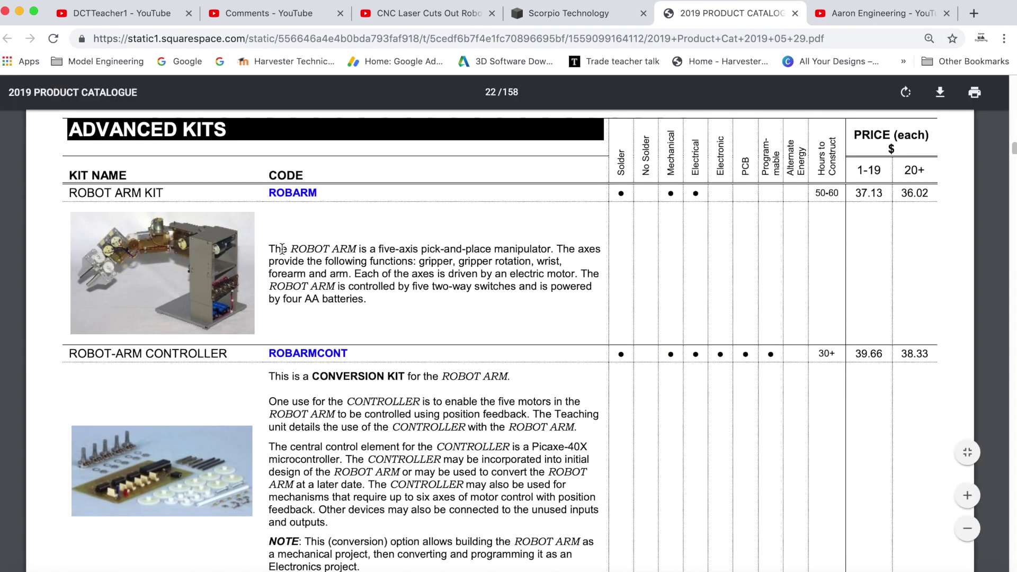
{"action": "left_click_drag", "start_coordinate": [290, 250], "coordinate": [364, 287]}
{"action": "left_click", "coordinate": [387, 316]}
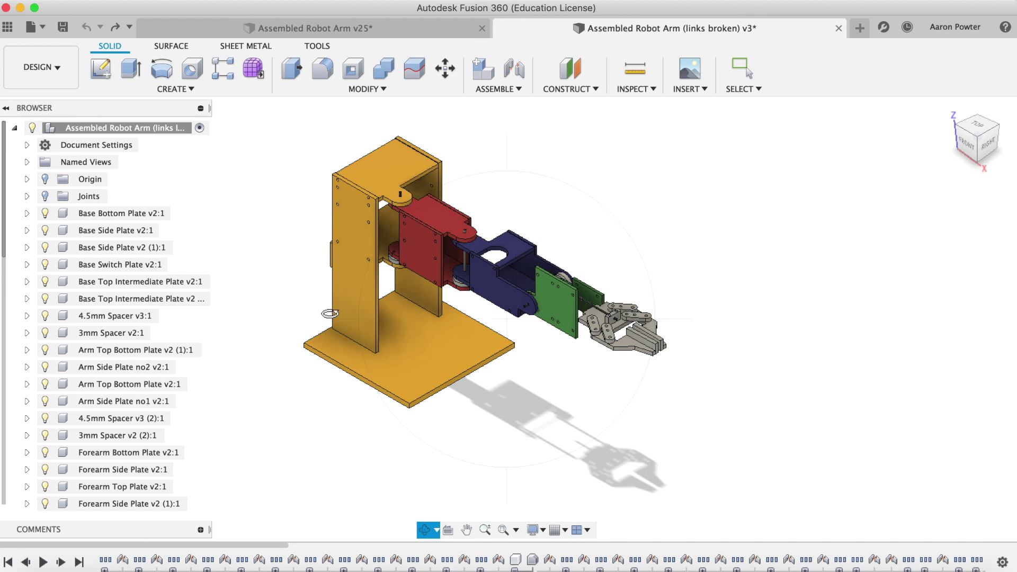
Orbit the assembly back to Home, browse the Scorpio Robot Arm STEP Files, then return to v25
{"action": "left_click_drag", "start_coordinate": [330, 313], "coordinate": [800, 268]}
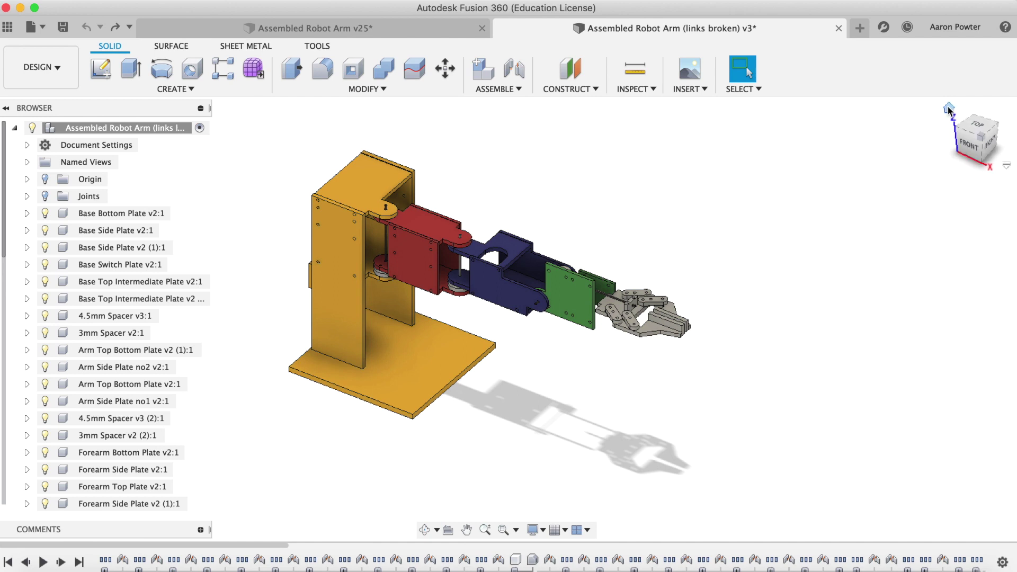
{"action": "left_click", "coordinate": [948, 110]}
{"action": "left_click", "coordinate": [7, 26]}
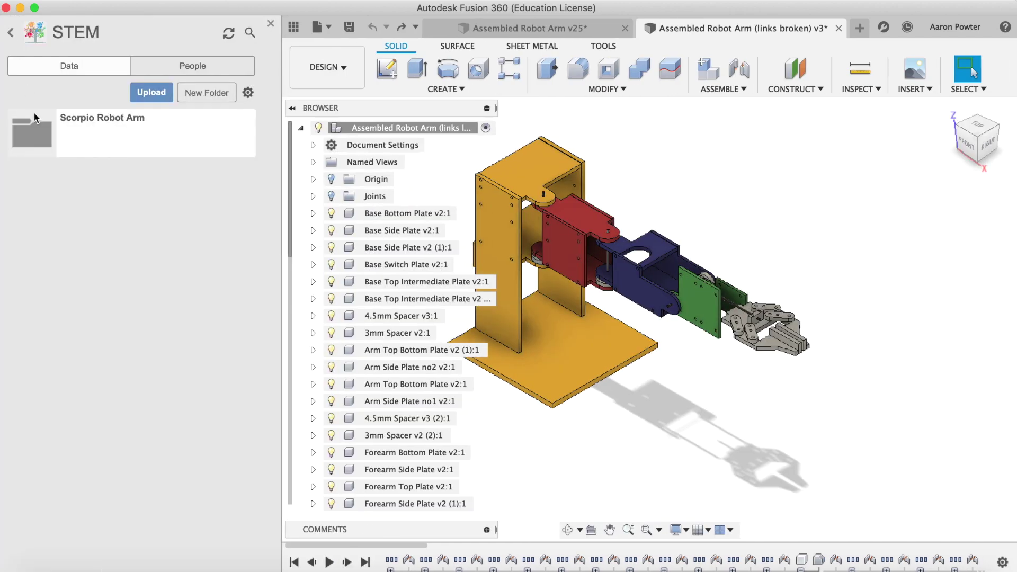
{"action": "left_click", "coordinate": [34, 124]}
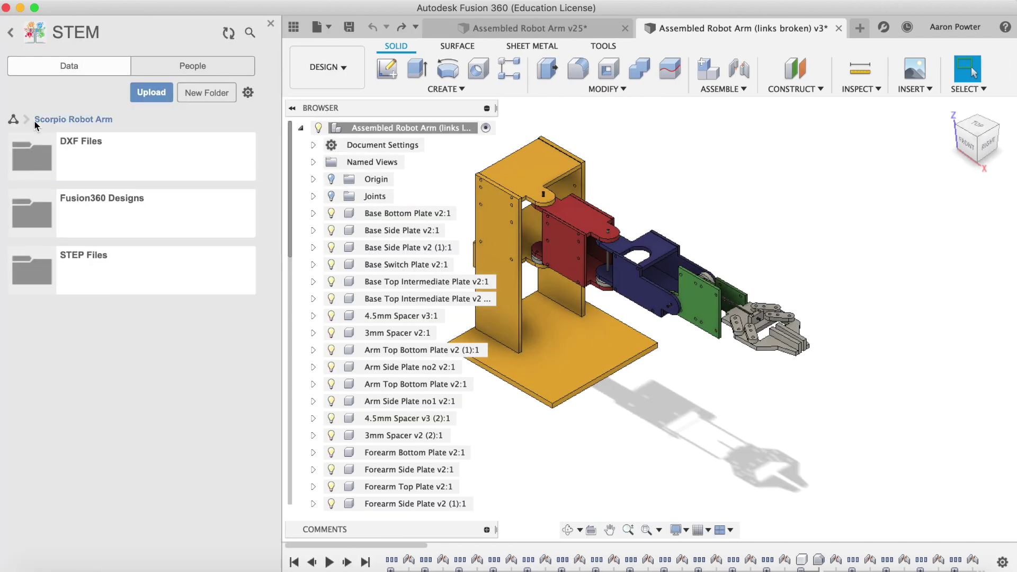
{"action": "left_click", "coordinate": [47, 270]}
{"action": "right_click", "coordinate": [75, 156]}
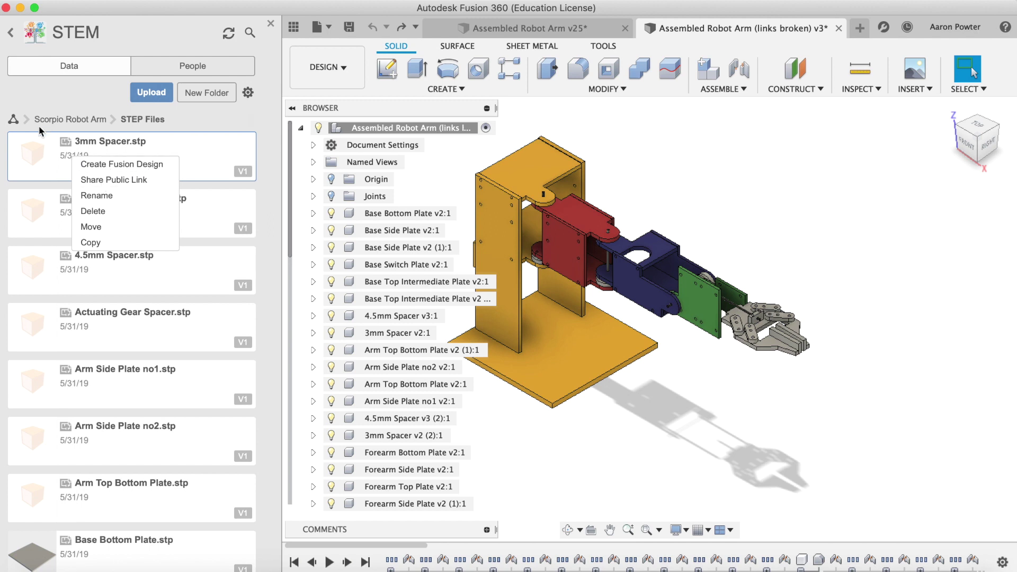
{"action": "left_click", "coordinate": [13, 121]}
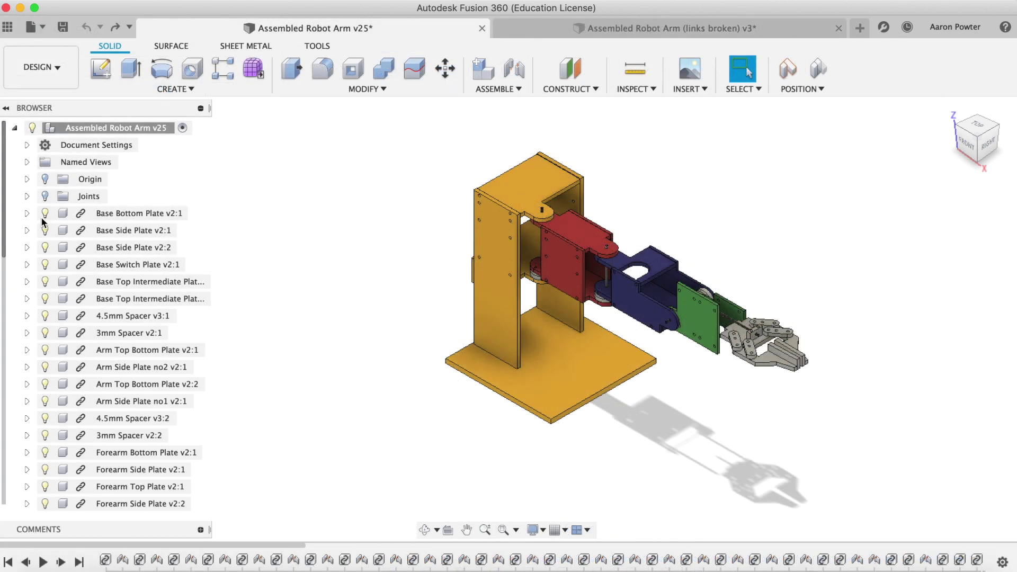
Hide and then show the assembly's joints using the Joints folder lightbulb
{"action": "left_click", "coordinate": [45, 197]}
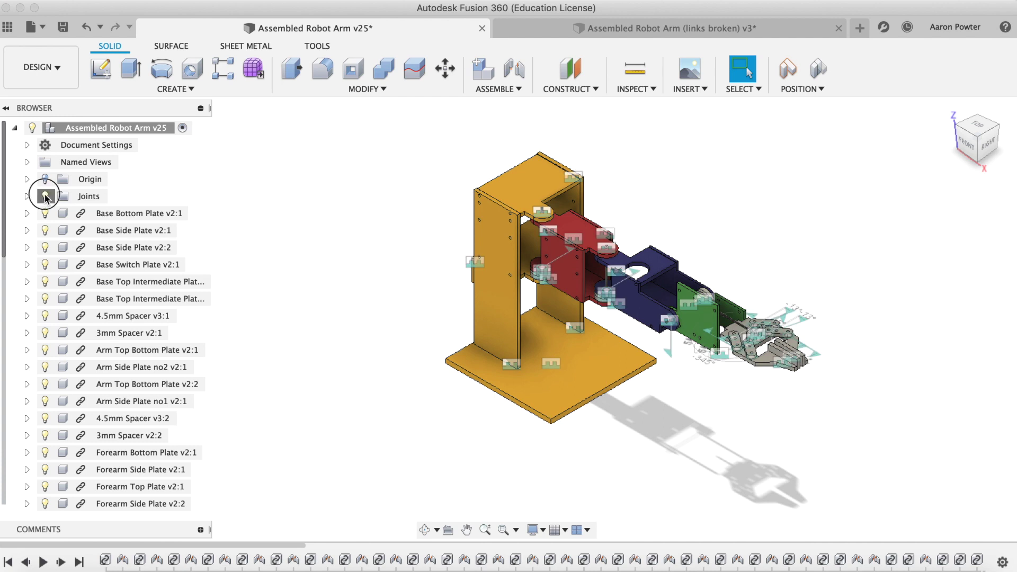
{"action": "left_click", "coordinate": [45, 197]}
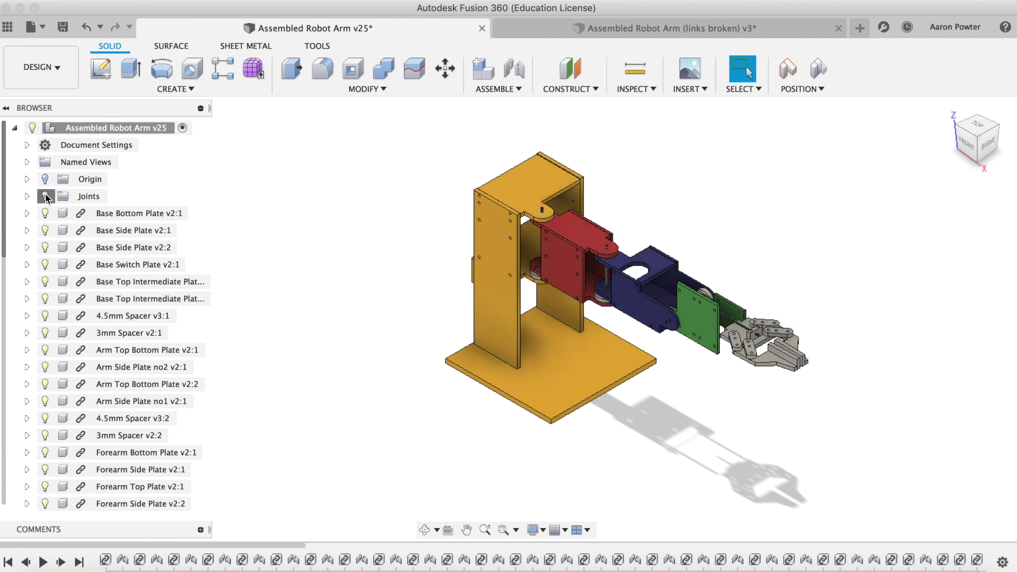
{"action": "left_click", "coordinate": [46, 197]}
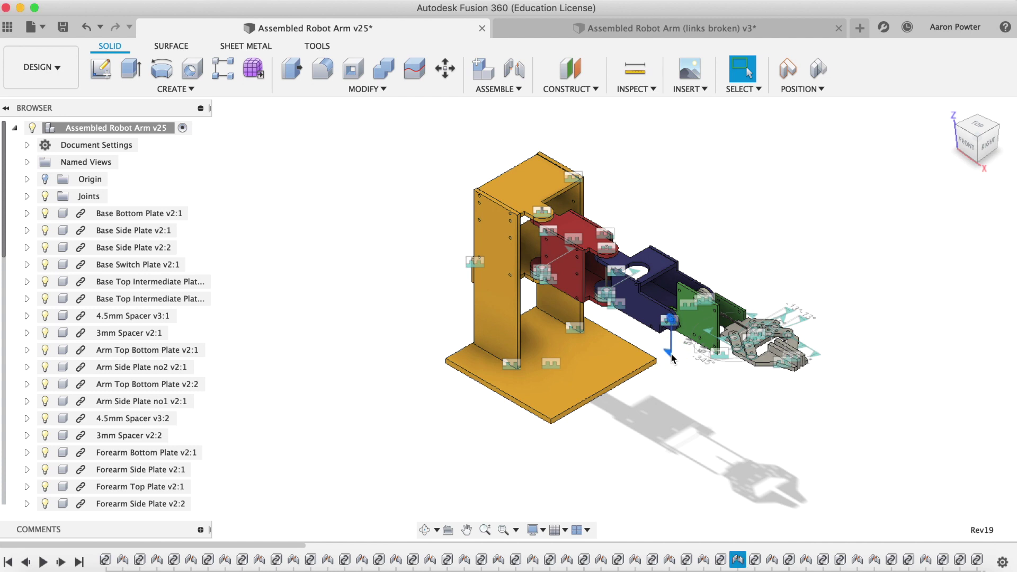
Preview a joint's −60° to 60° rotation limits, then highlight the public part download links in Notes
{"action": "right_click", "coordinate": [741, 561]}
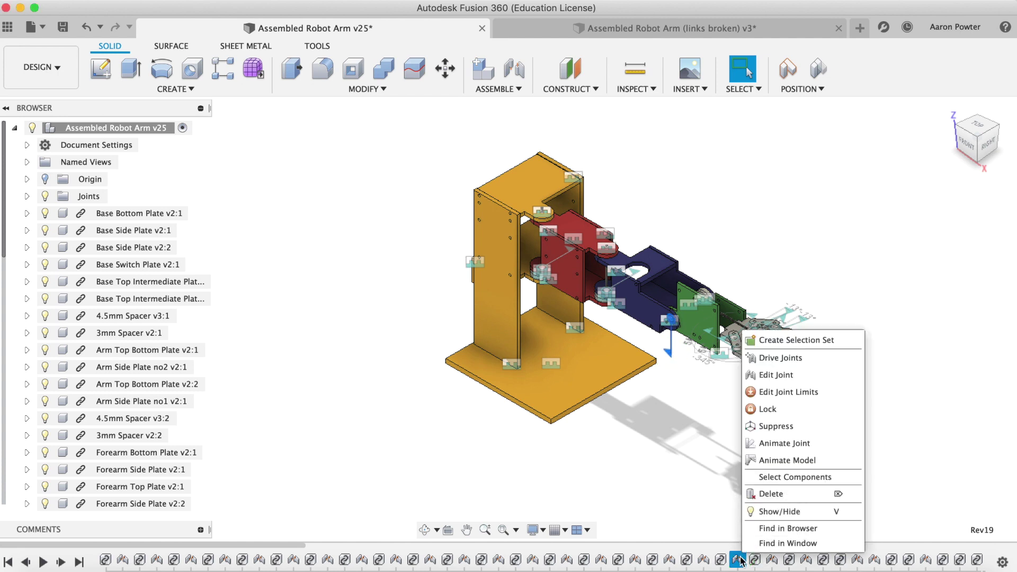
{"action": "left_click", "coordinate": [764, 393]}
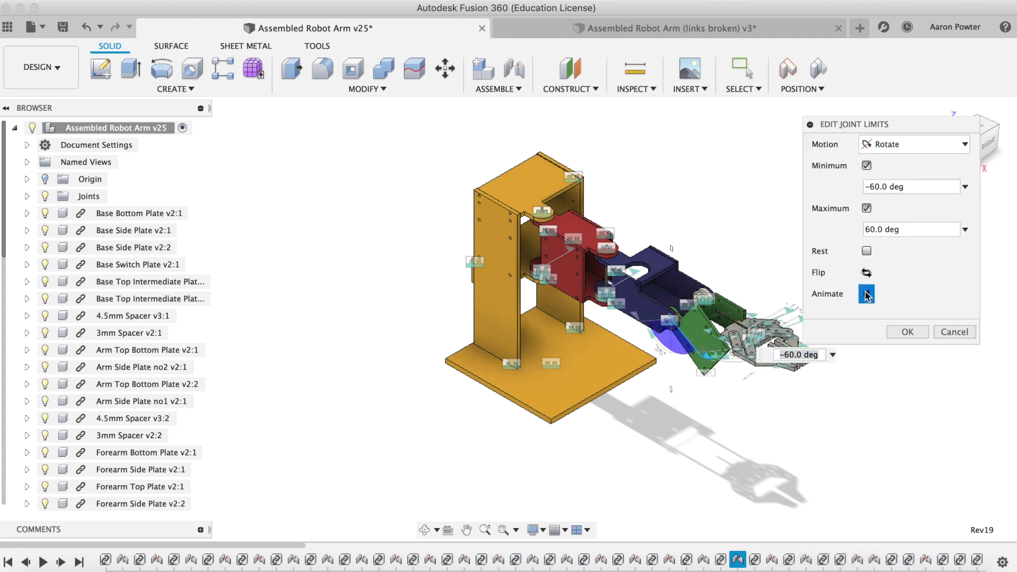
{"action": "left_click", "coordinate": [946, 335]}
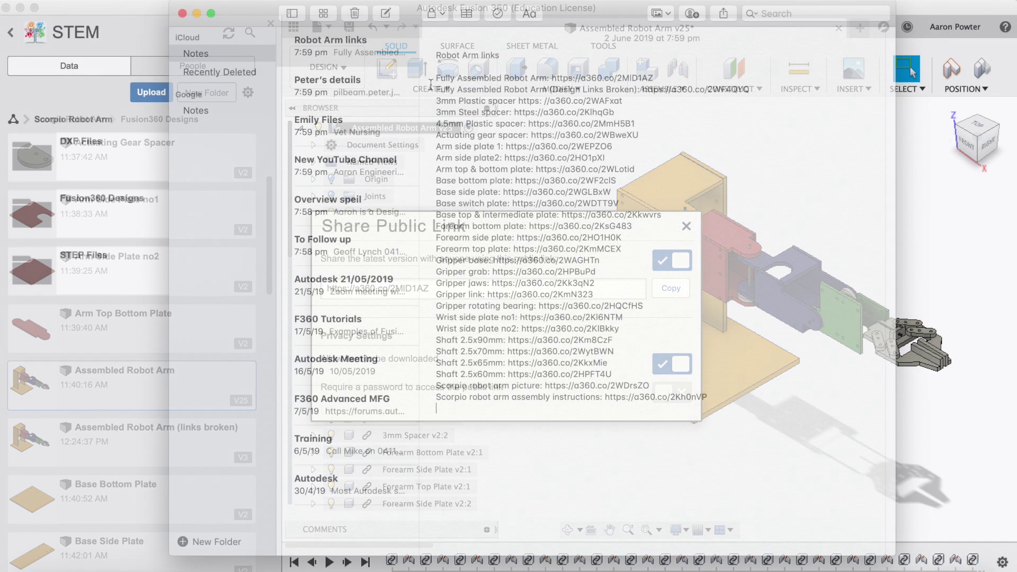
{"action": "left_click_drag", "start_coordinate": [434, 77], "coordinate": [711, 395]}
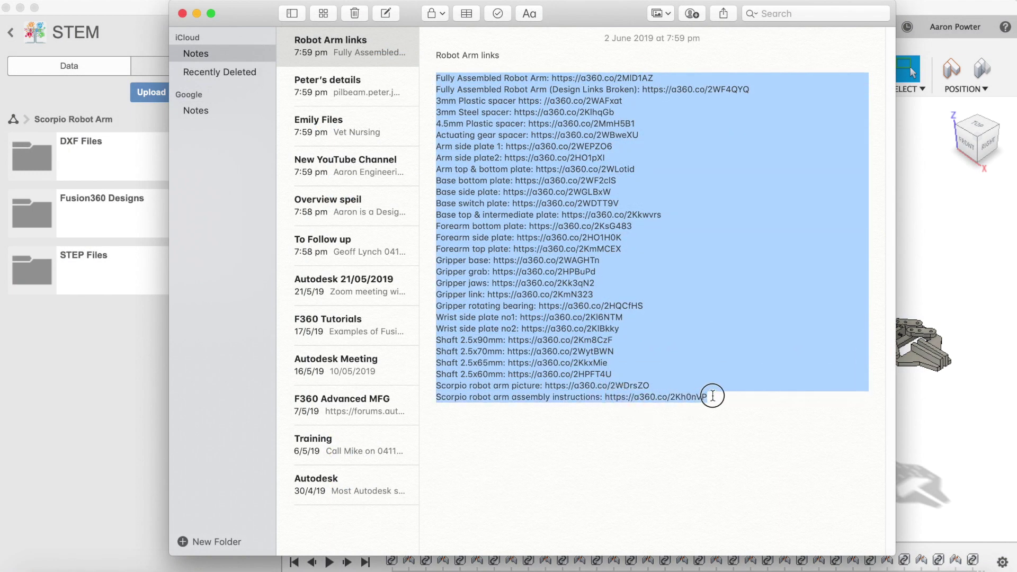
{"action": "left_click", "coordinate": [667, 437]}
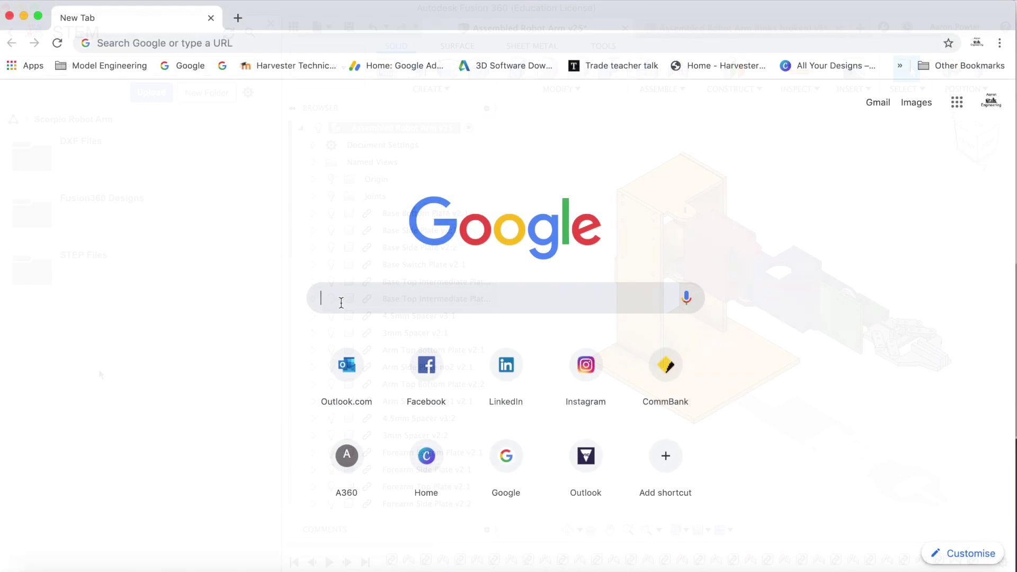
Find the teacher's YouTube channel and reveal the business email on its About page
{"action": "type", "text": "dctteacher1"}
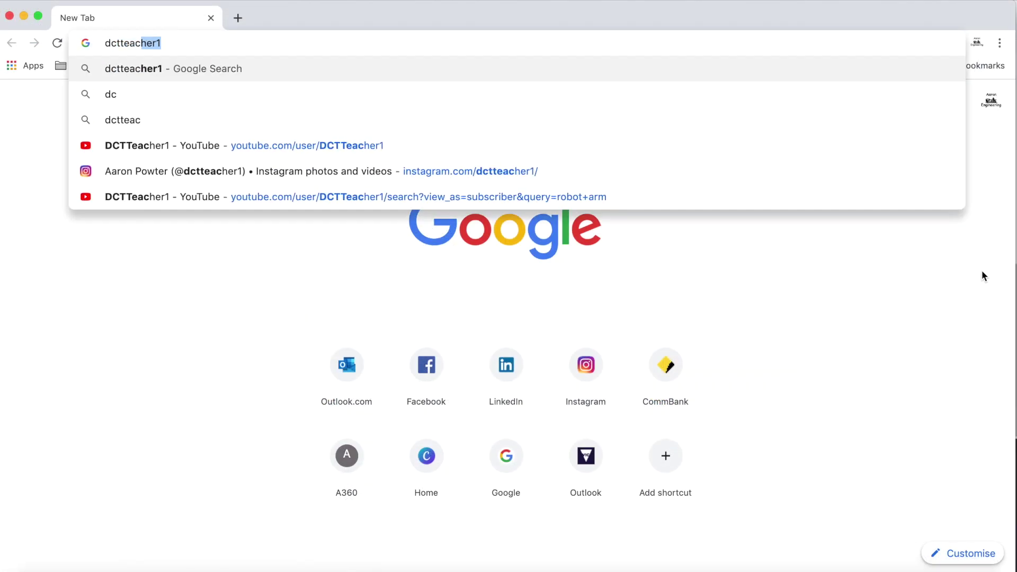
{"action": "key", "text": "Return"}
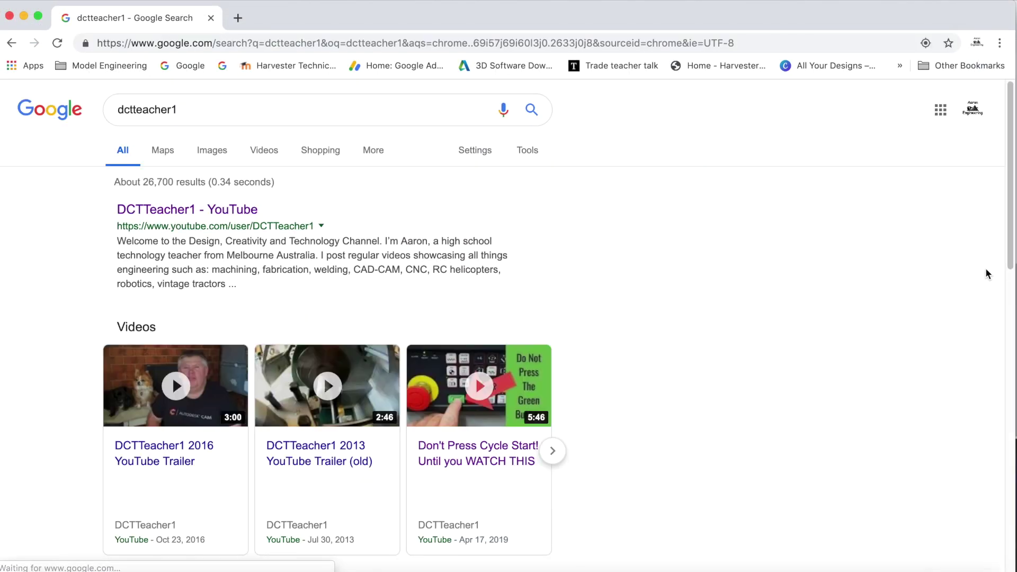
{"action": "left_click", "coordinate": [233, 211]}
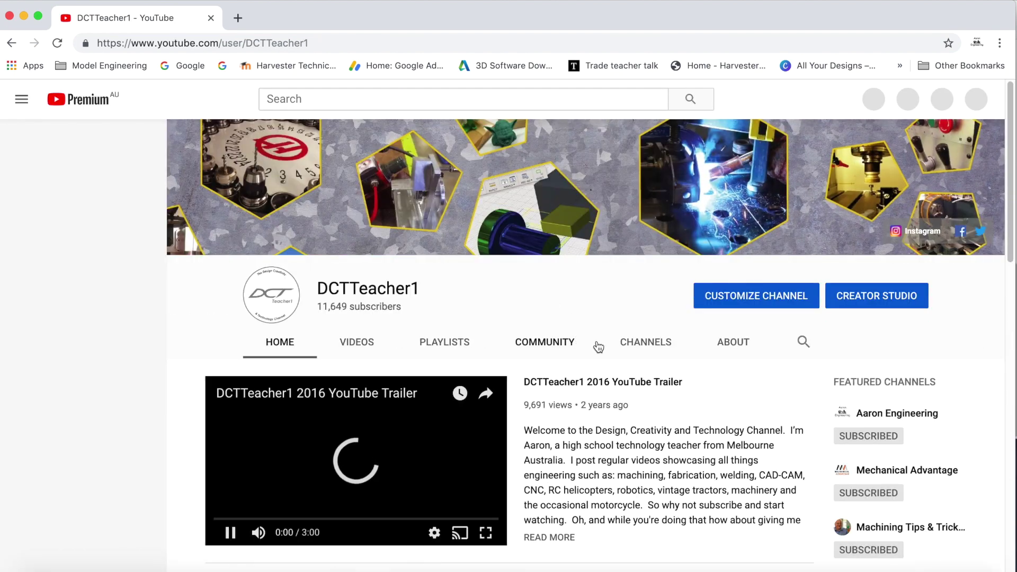
{"action": "left_click", "coordinate": [742, 344]}
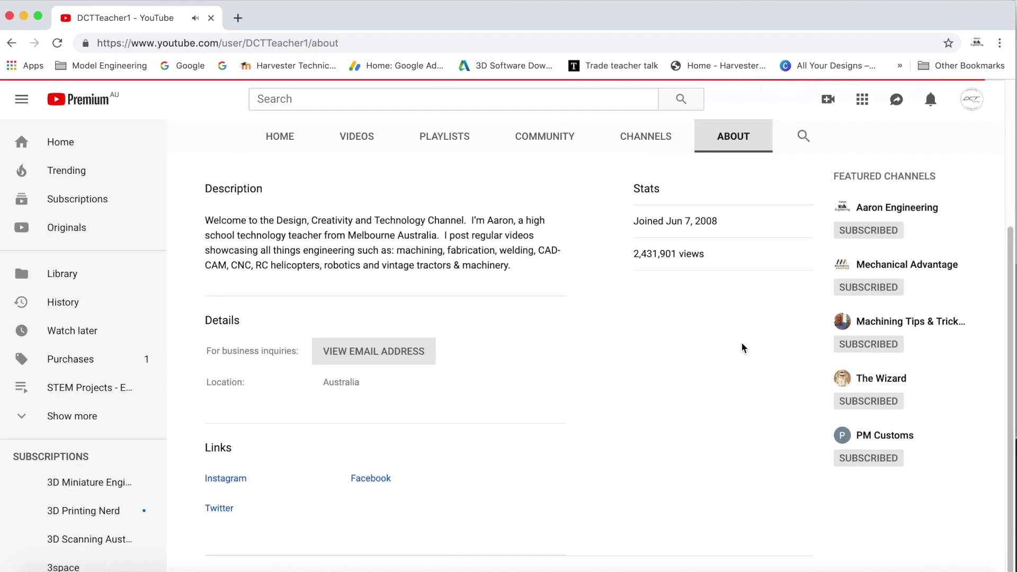
{"action": "left_click", "coordinate": [394, 359]}
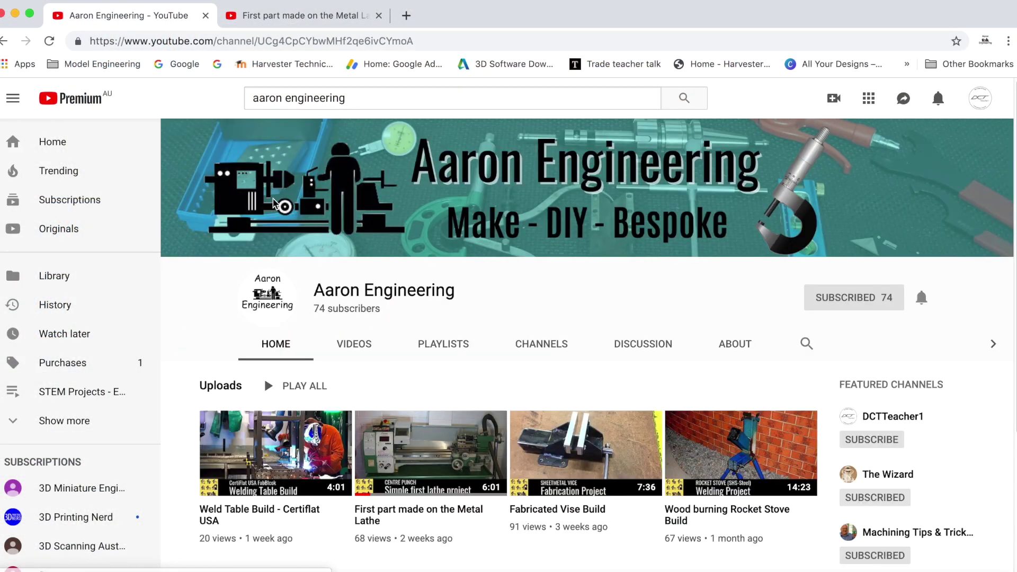
Play the 'First part made on the Metal Lathe' video in its tab
{"action": "left_click", "coordinate": [276, 18]}
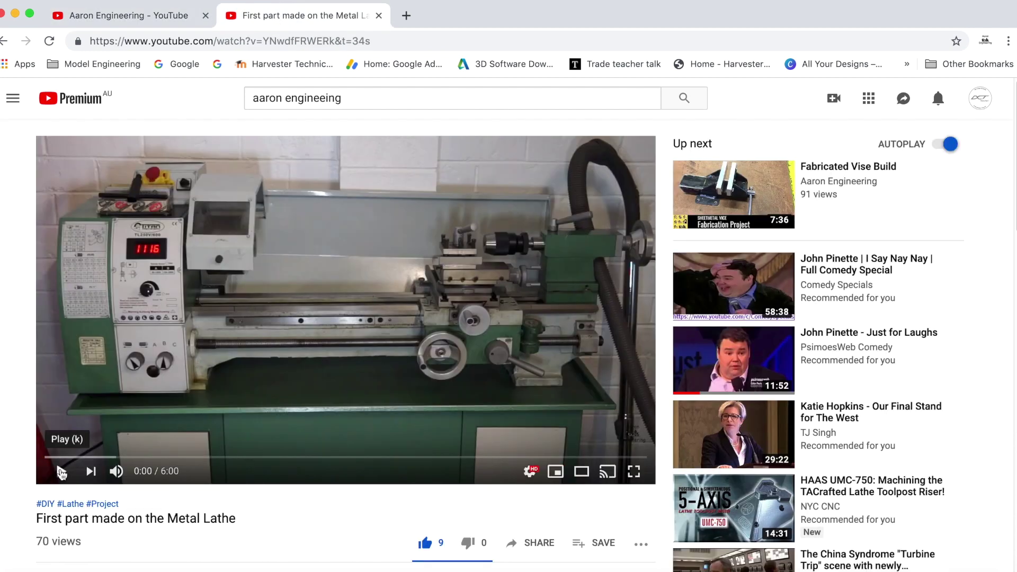
{"action": "left_click", "coordinate": [62, 471]}
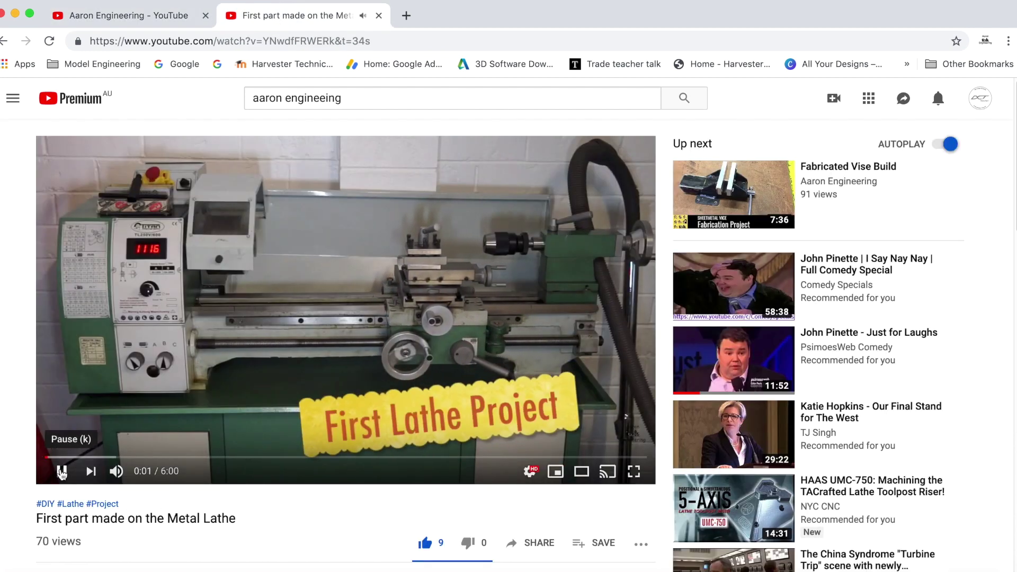